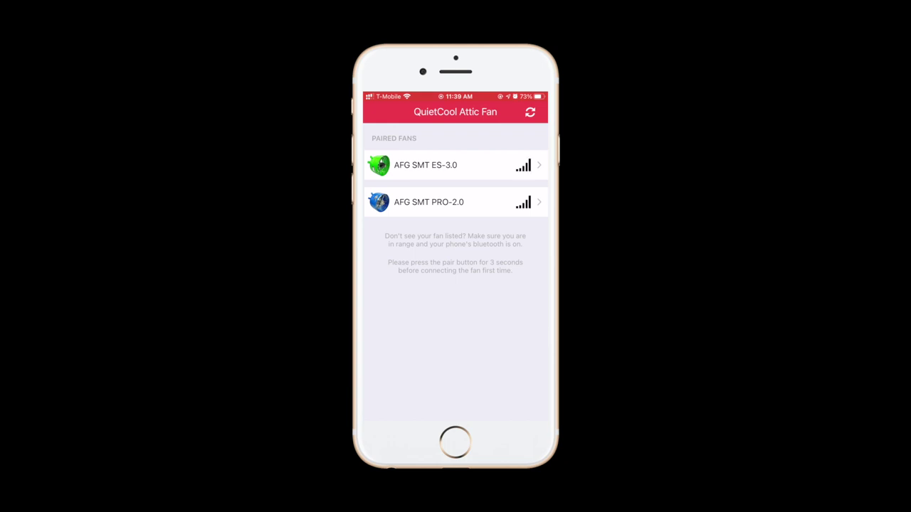
Step: Turn on Smart Mode for the AFG SMT ES-3.0 fan and set its active preset to Summer
click(425, 165)
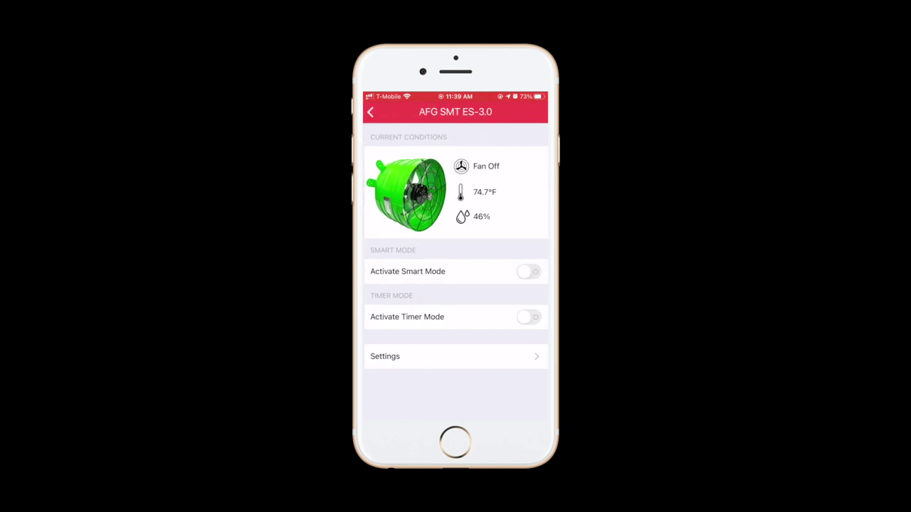
click(528, 271)
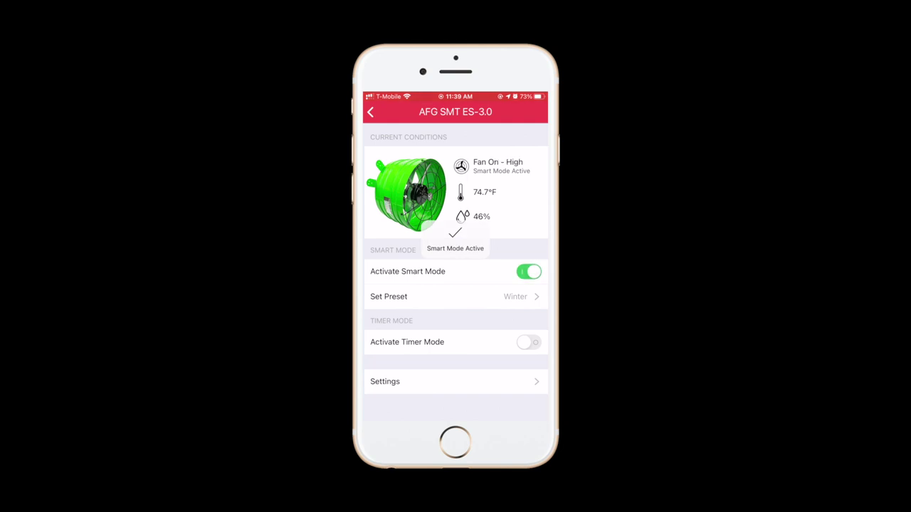
click(427, 296)
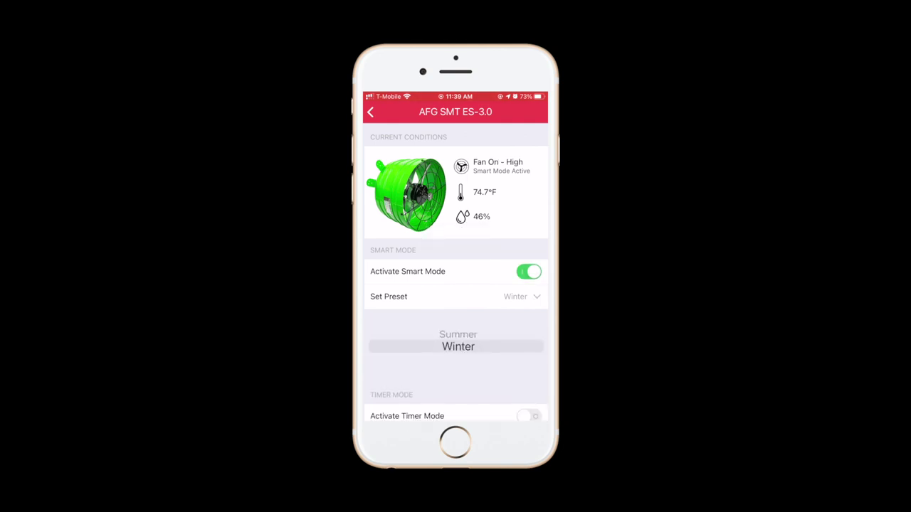
drag(458, 343, 458, 352)
click(427, 296)
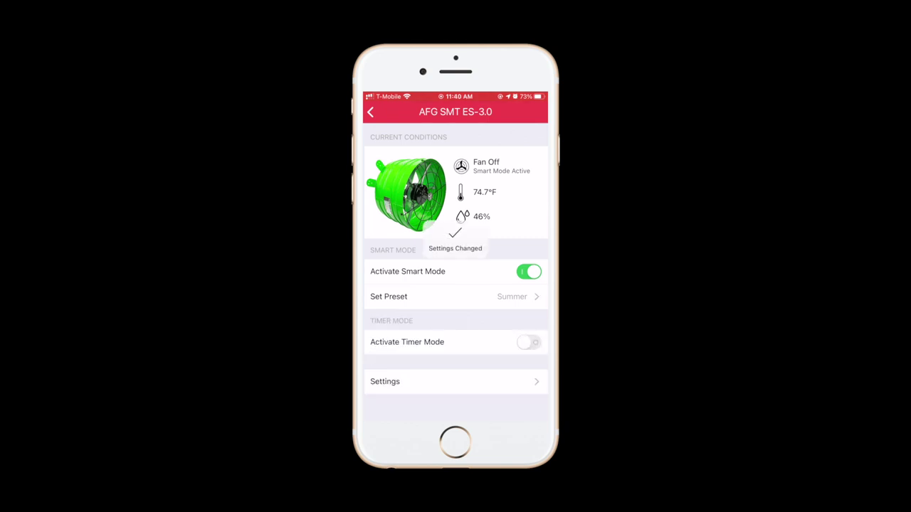
Step: Open Climate Settings & Presets and try moving Winter above Summer, leaving the order unchanged
click(427, 381)
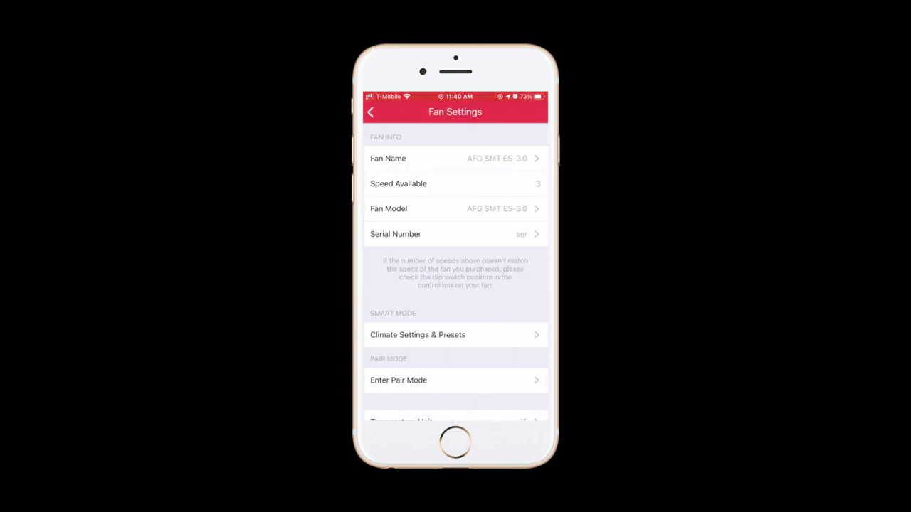
click(418, 334)
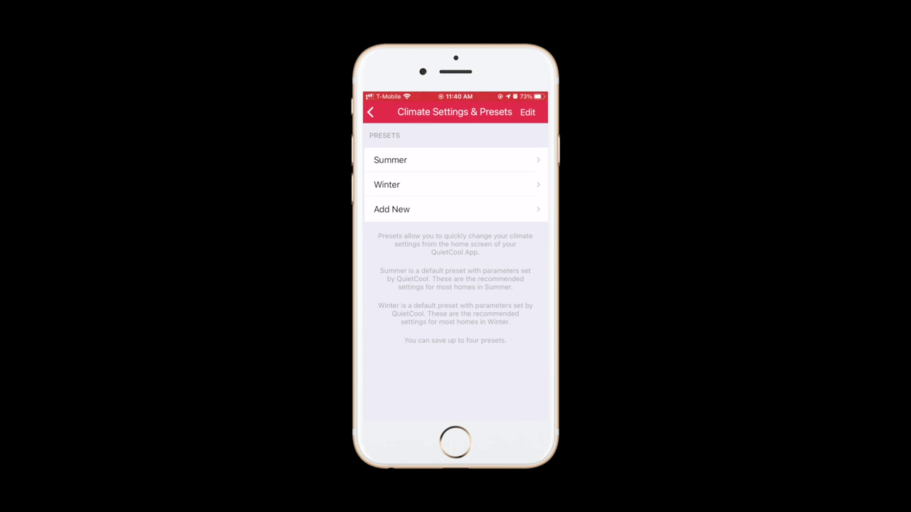
click(528, 112)
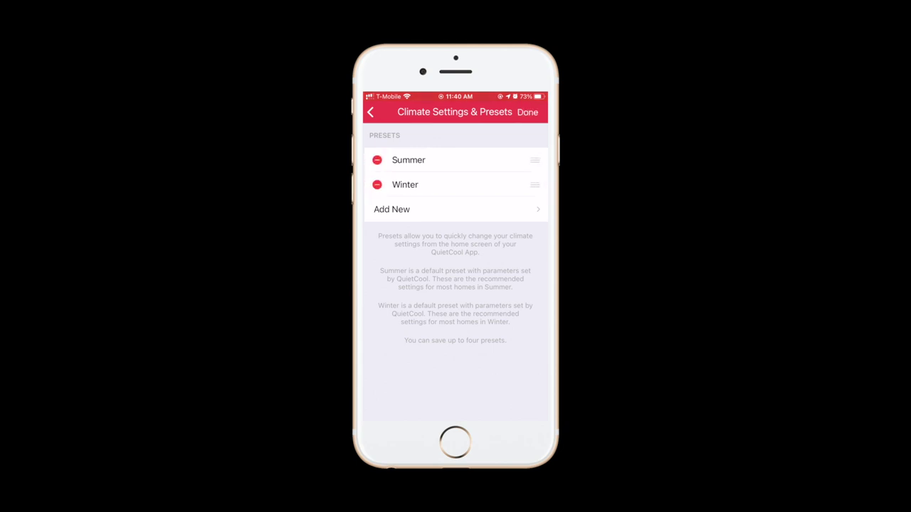
drag(534, 184, 534, 159)
click(527, 112)
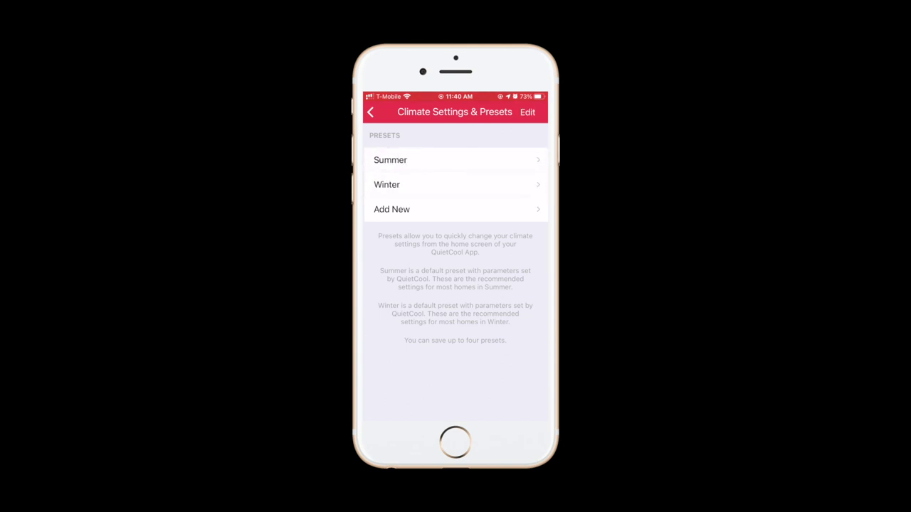
Step: Rename the Summer preset to 'Summer Preset'
click(390, 159)
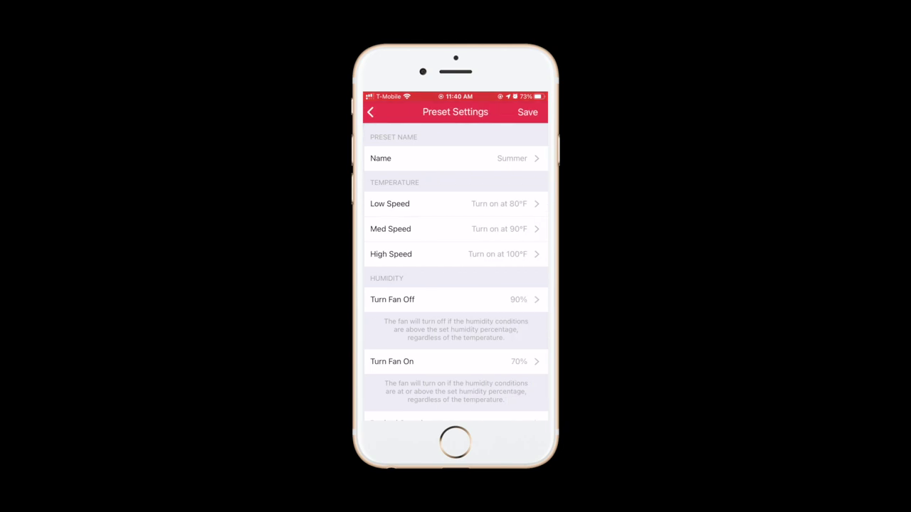
click(451, 158)
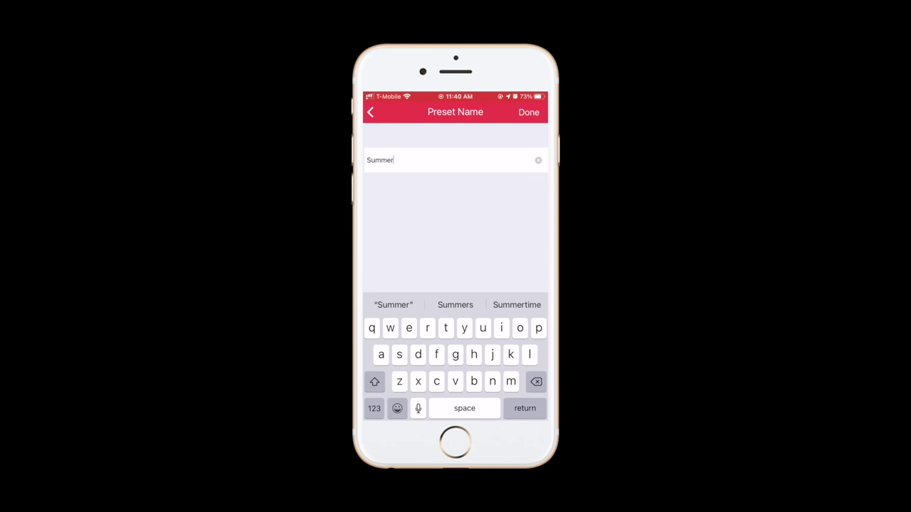
text( Prese)
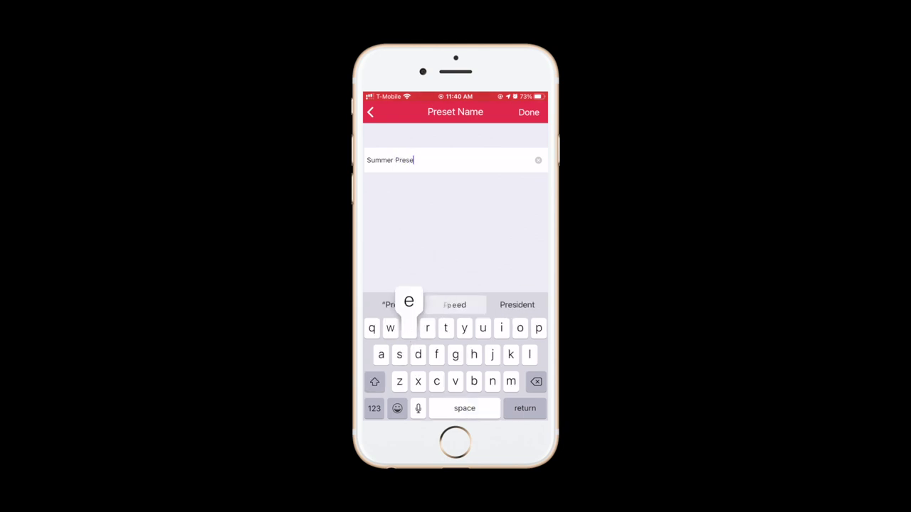
text(t)
key(Return)
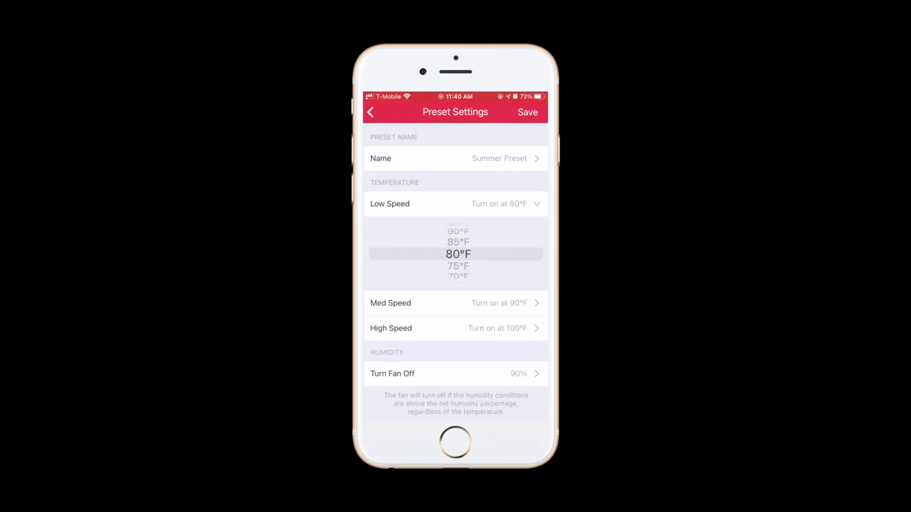
Step: Set Summer Preset's thresholds to Low 70°F and Medium 85°F, keeping High at 100°F
scroll(457, 254, down, 2)
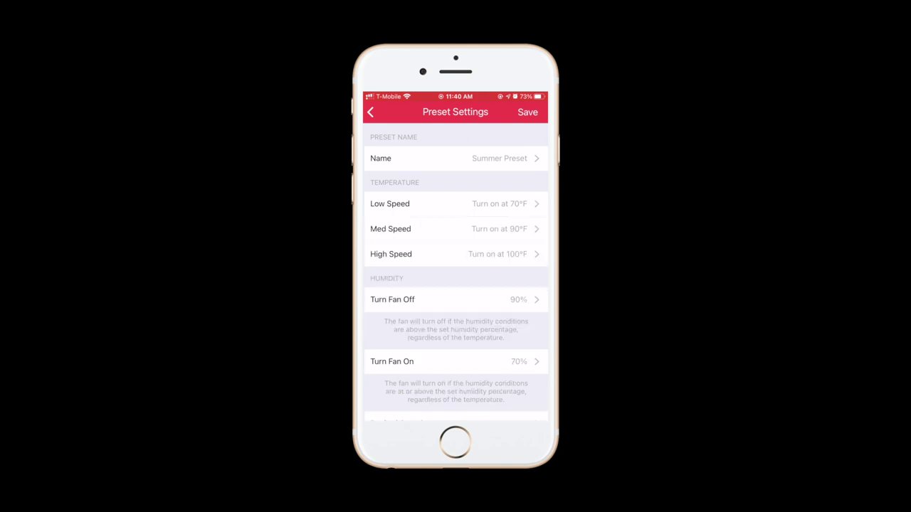
click(455, 229)
scroll(458, 278, down, 1)
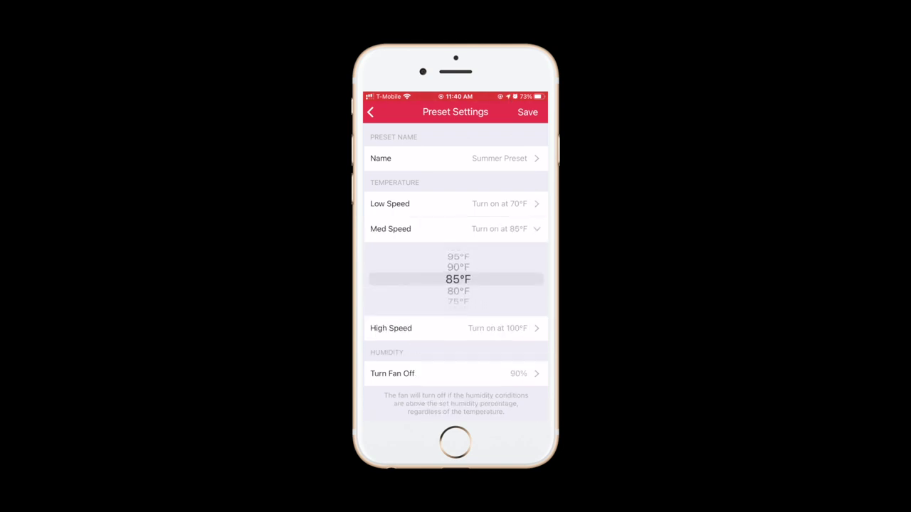
click(456, 228)
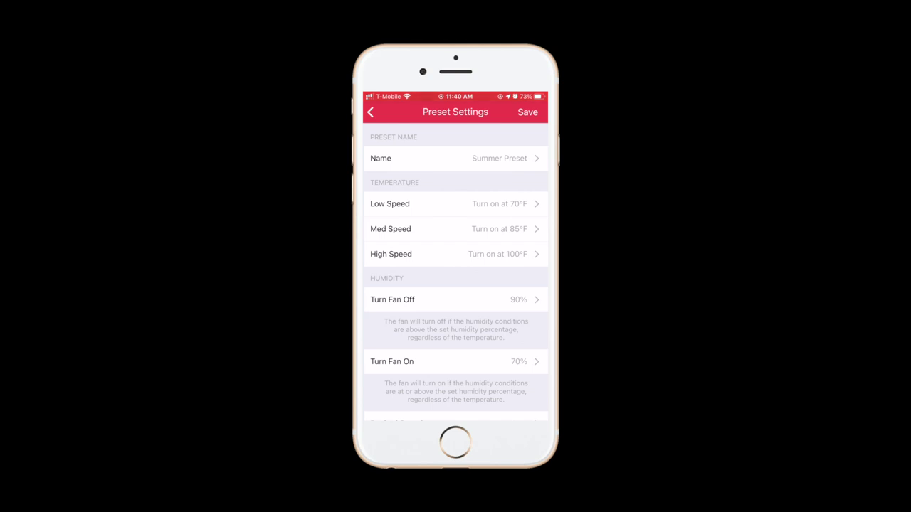
click(455, 254)
scroll(459, 304, up, 2)
scroll(458, 305, up, 1)
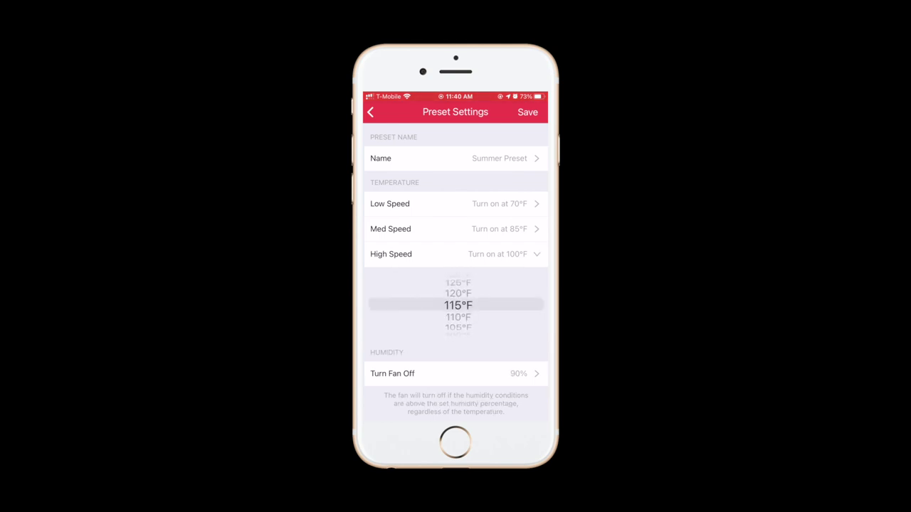
scroll(458, 305, down, 3)
click(456, 254)
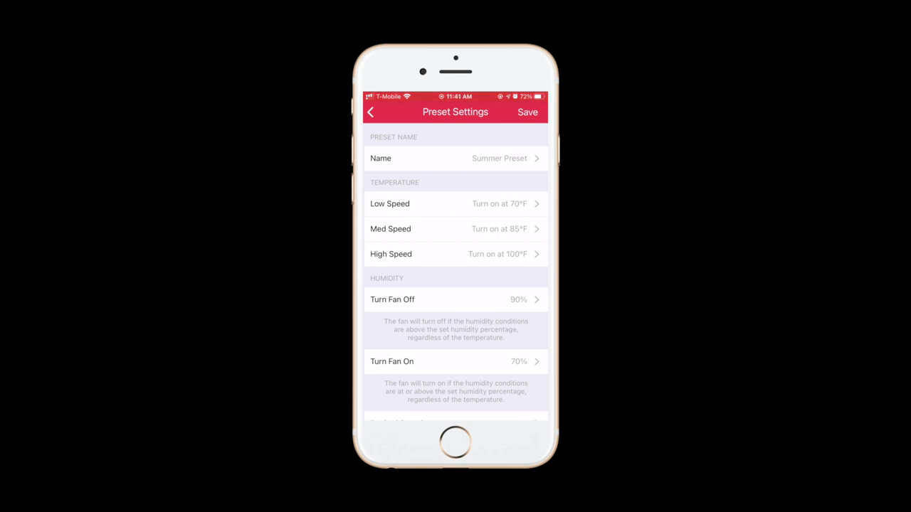
scroll(456, 274, down, 1)
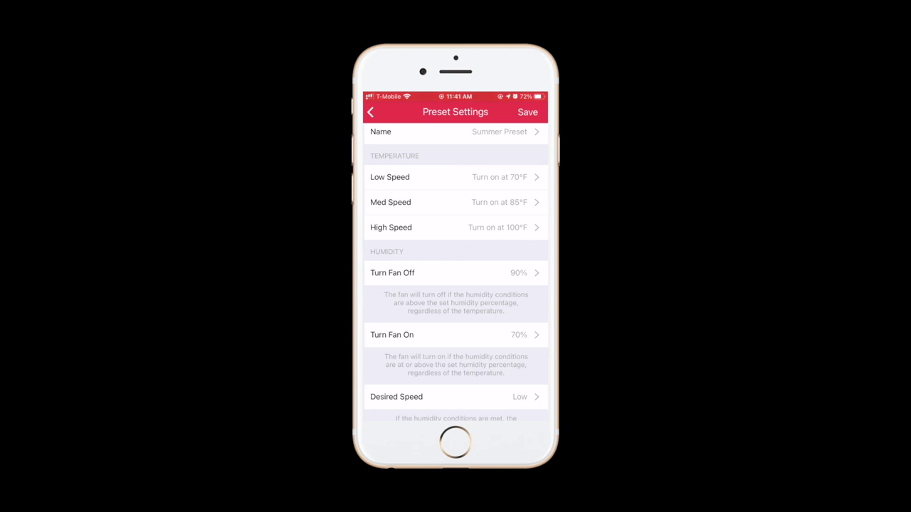
click(455, 273)
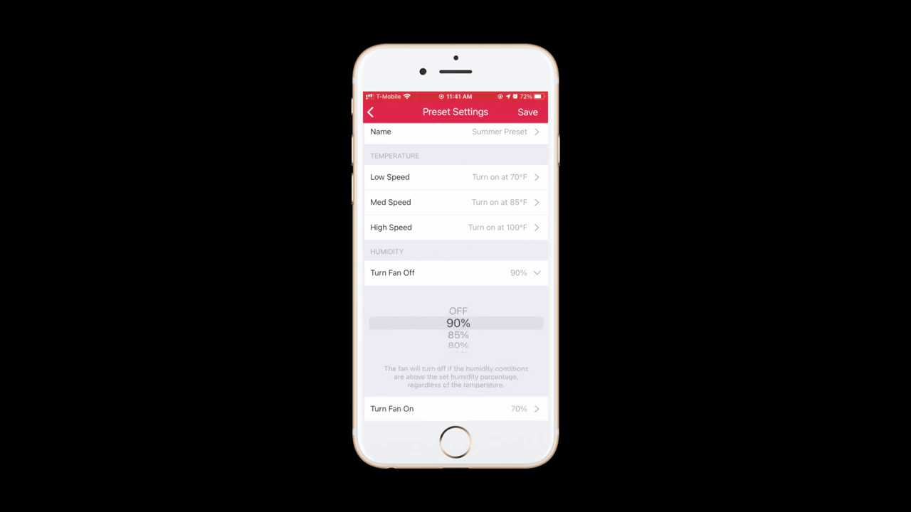
scroll(458, 327, up, 1)
scroll(458, 326, down, 5)
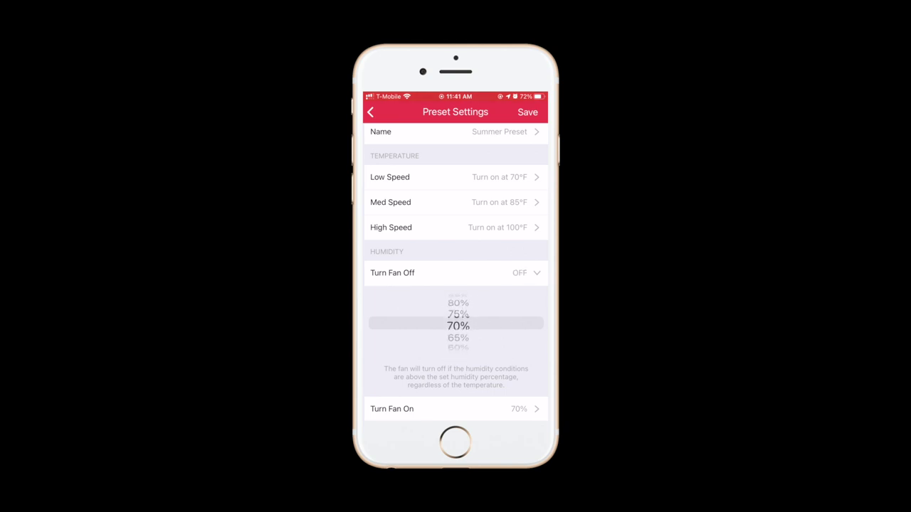
scroll(458, 324, up, 2)
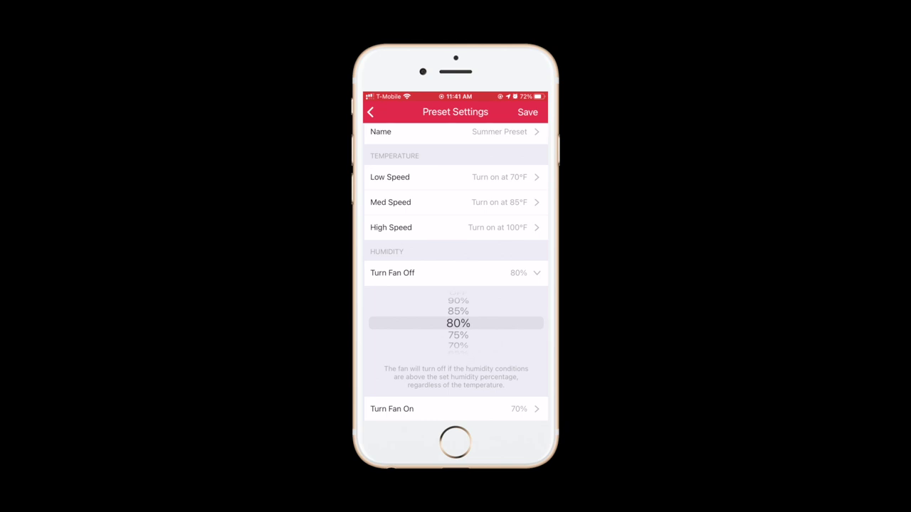
scroll(458, 325, up, 1)
scroll(457, 325, up, 1)
click(392, 273)
scroll(455, 272, down, 1)
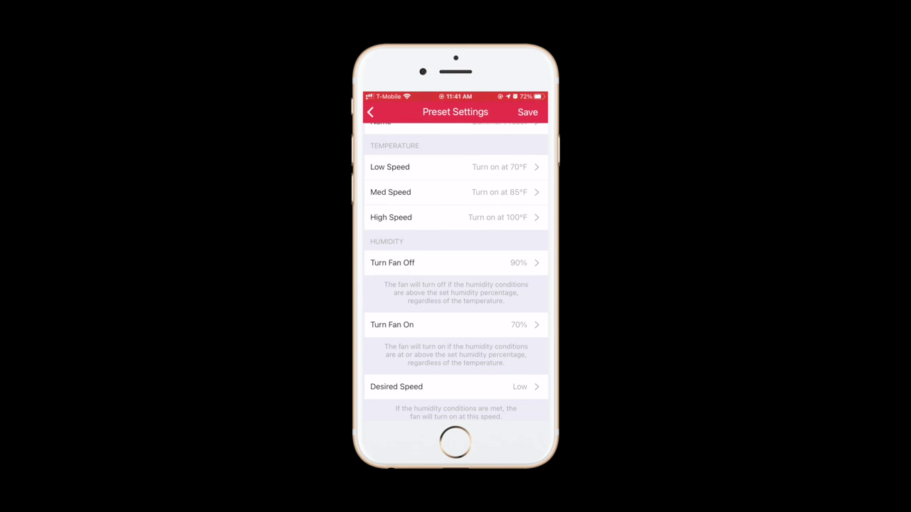
click(427, 325)
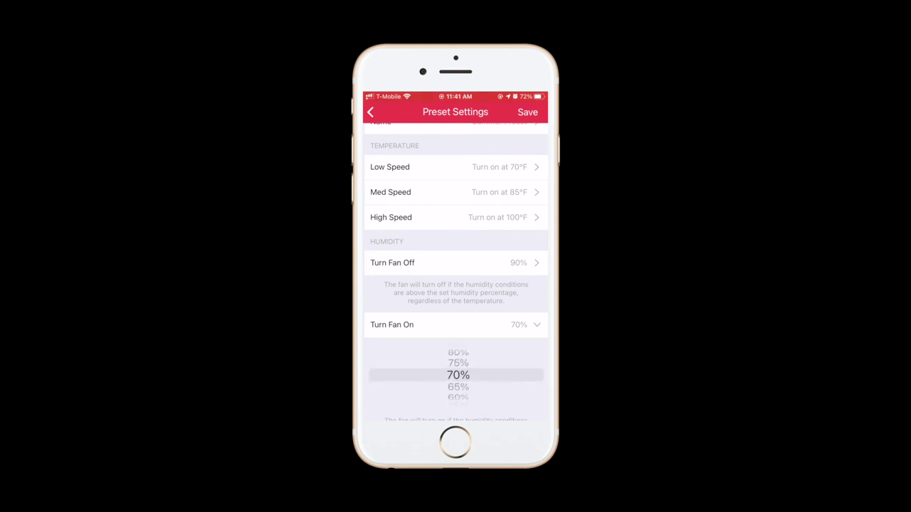
Step: Set Summer Preset's humidity turn-on level to 70%
scroll(459, 375, down, 1)
scroll(458, 375, down, 1)
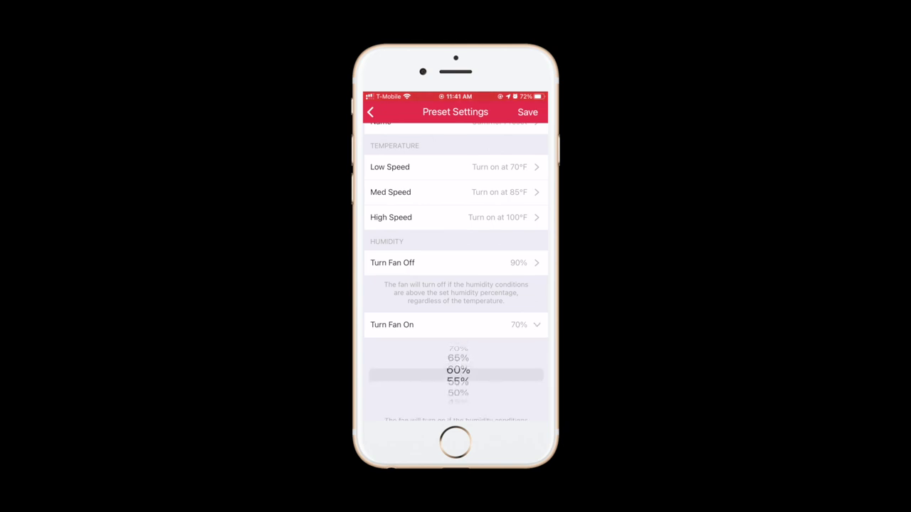
scroll(458, 375, down, 1)
scroll(459, 375, down, 1)
scroll(458, 375, up, 1)
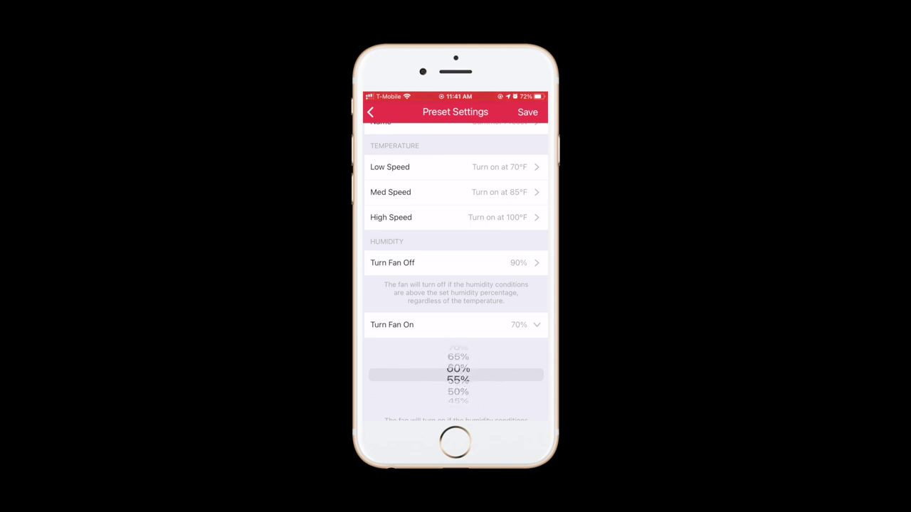
scroll(458, 375, up, 2)
scroll(458, 375, up, 1)
scroll(459, 375, up, 3)
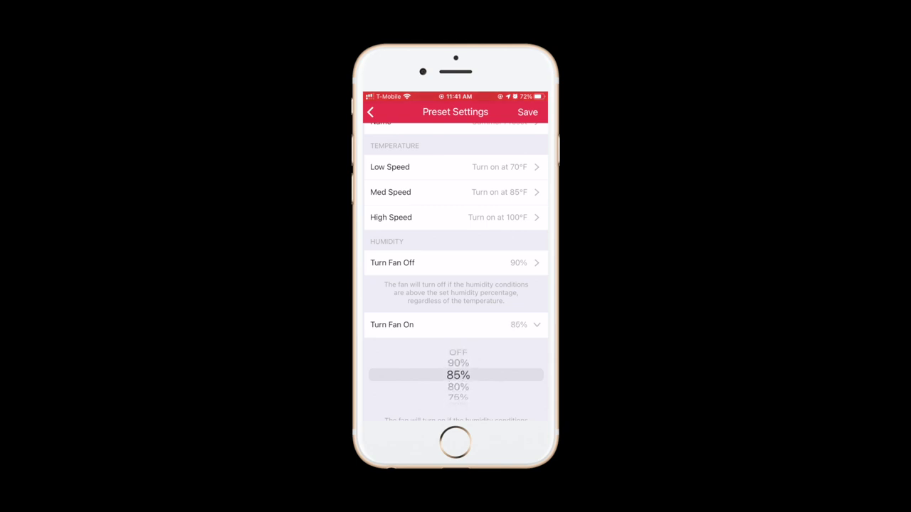
scroll(458, 375, up, 2)
scroll(458, 375, down, 1)
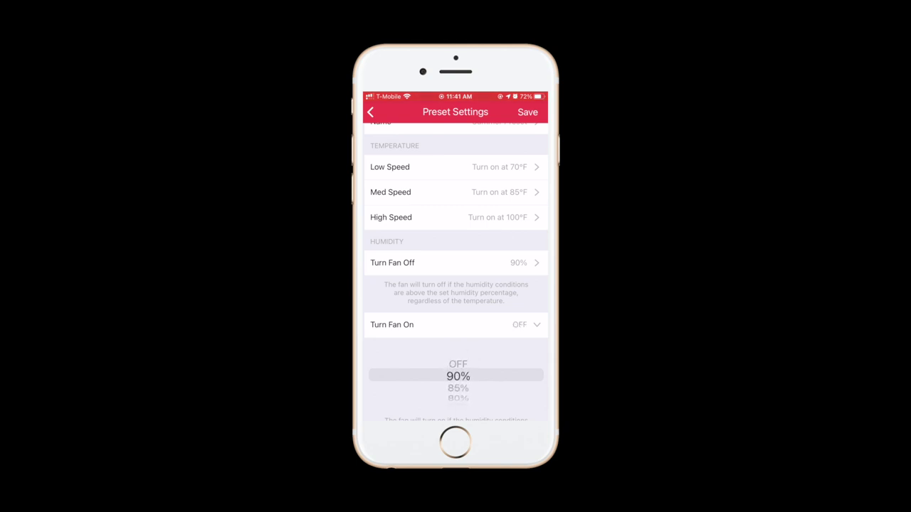
scroll(458, 375, down, 4)
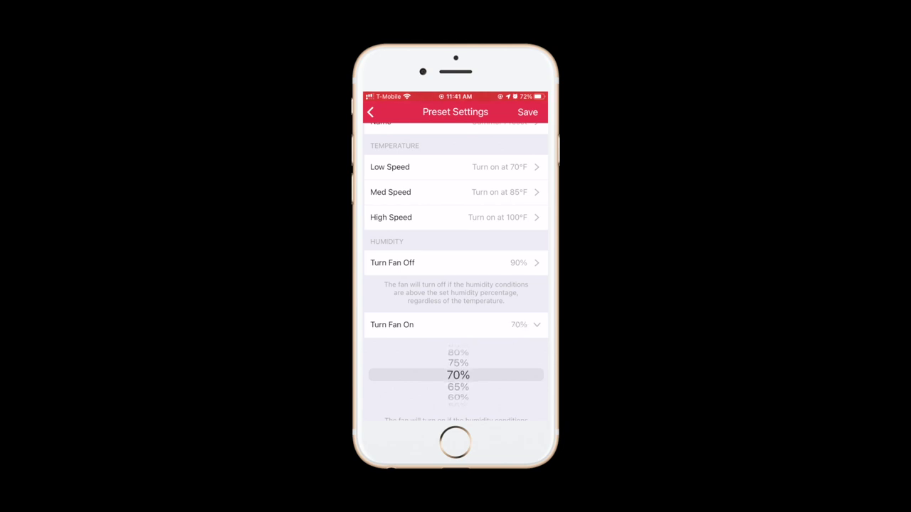
click(455, 325)
scroll(455, 285, down, 1)
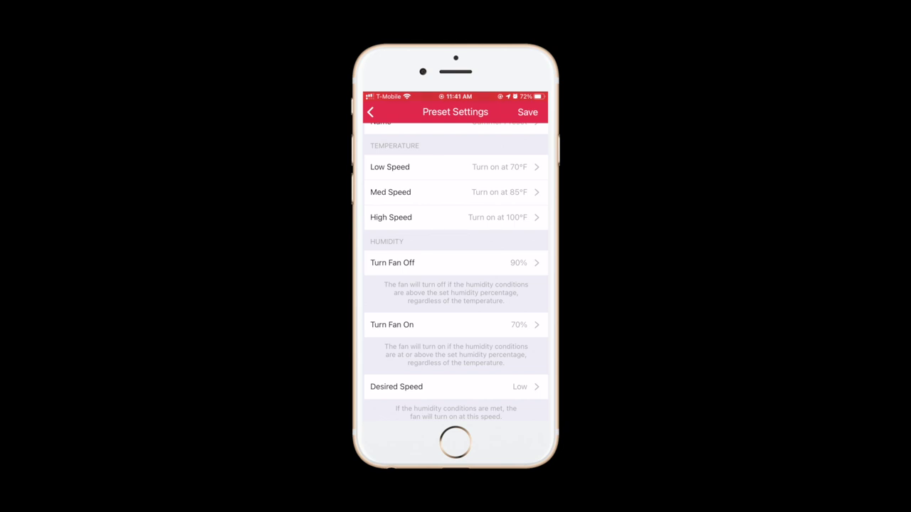
Step: Keep the humidity-triggered Desired Speed at Low and save Summer Preset
click(455, 387)
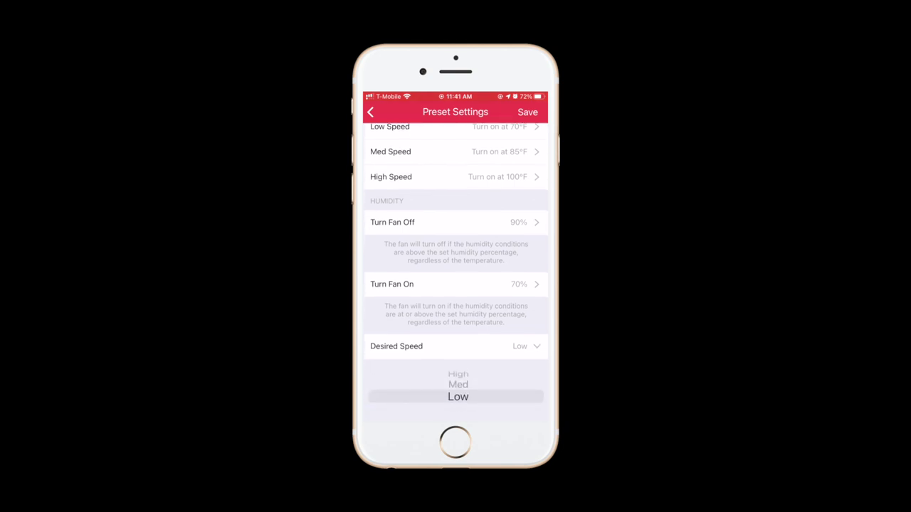
scroll(458, 395, up, 2)
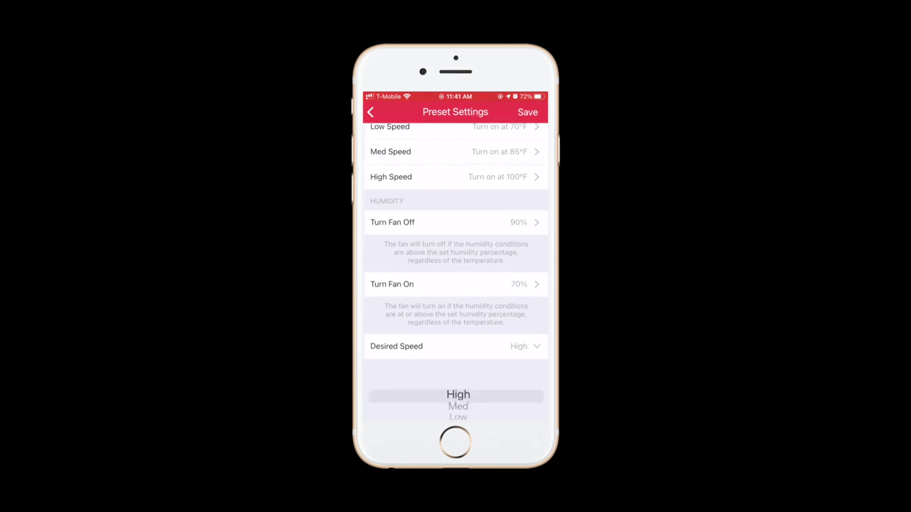
scroll(457, 395, down, 2)
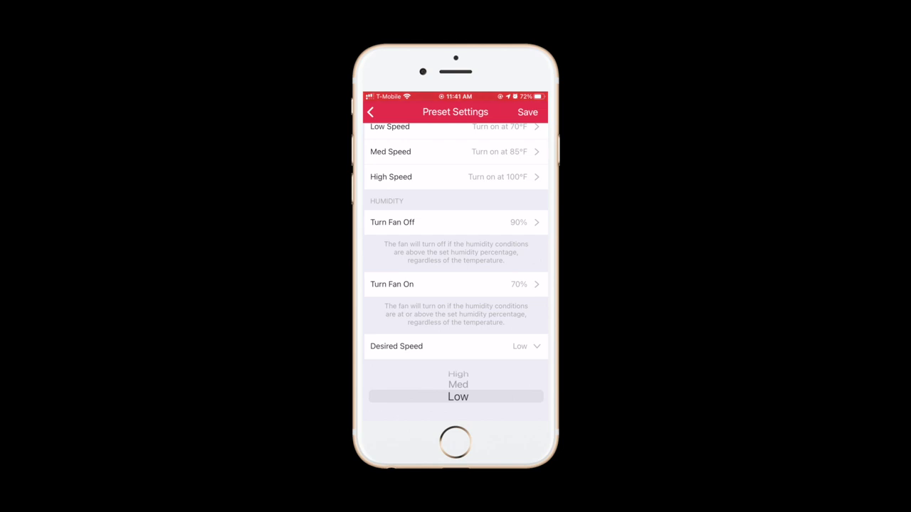
click(397, 346)
click(528, 111)
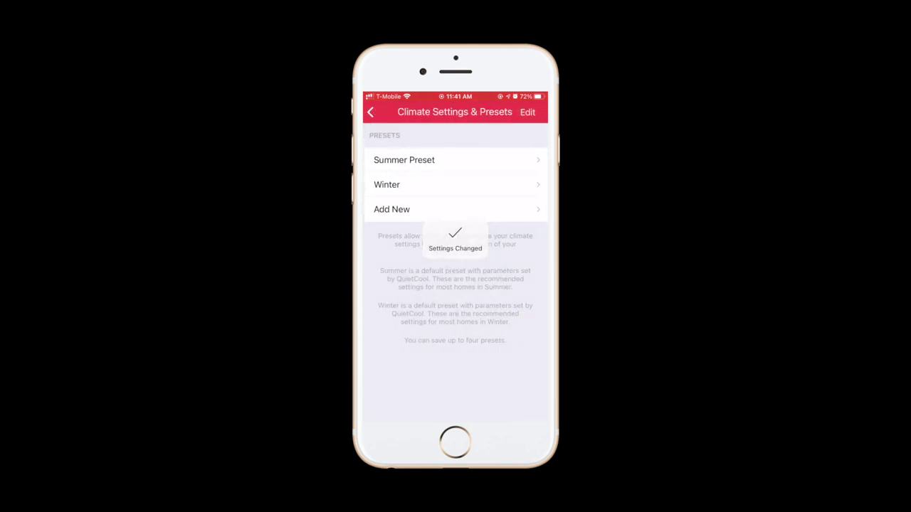
click(370, 112)
Step: Review the Set Preset choices on the main screen, then add a new preset from Climate Settings & Presets
click(370, 112)
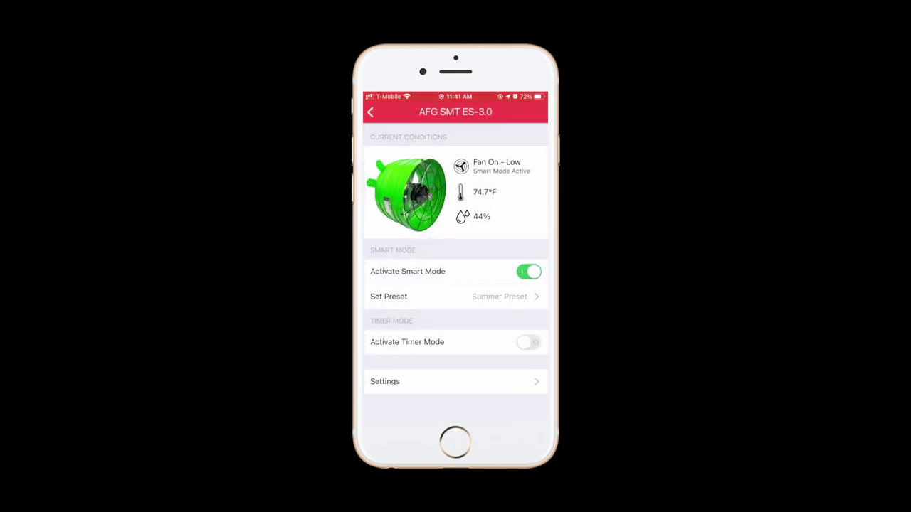
click(456, 296)
click(456, 381)
click(455, 335)
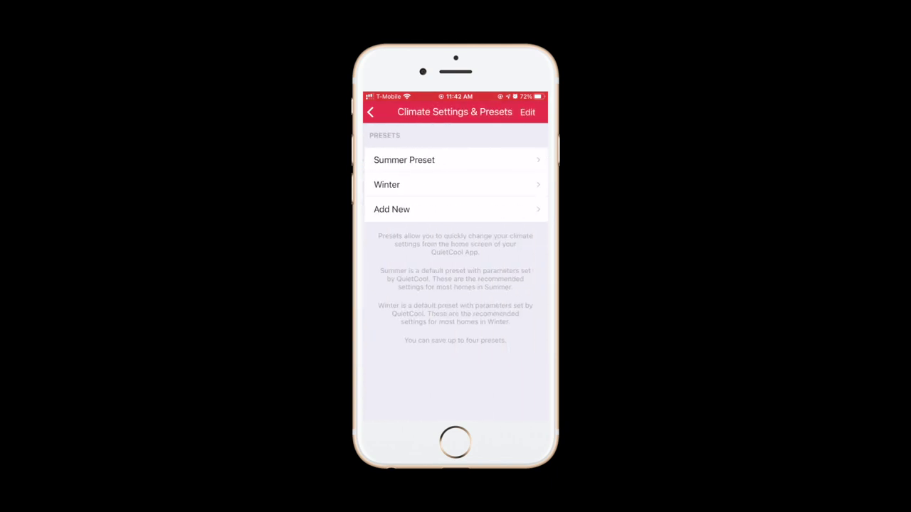
click(391, 209)
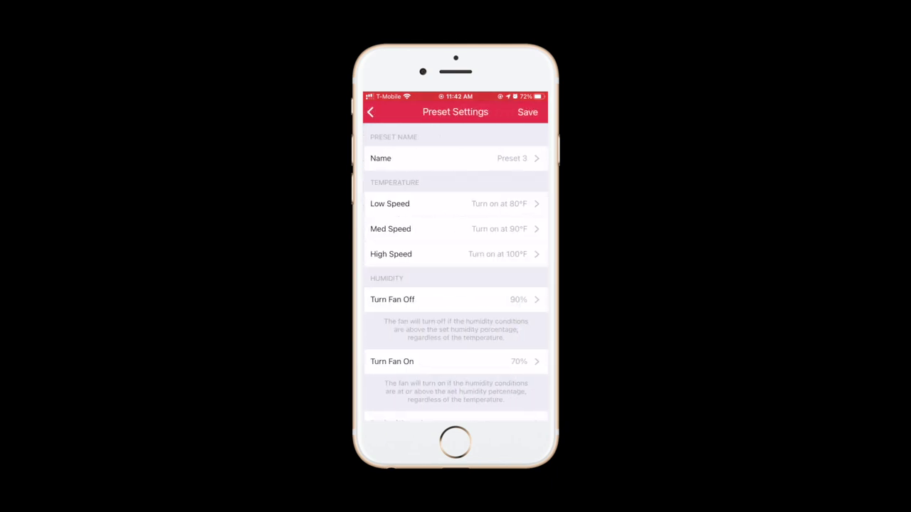
Step: Rename the new preset from Preset 3 to 'New Preset'
click(398, 156)
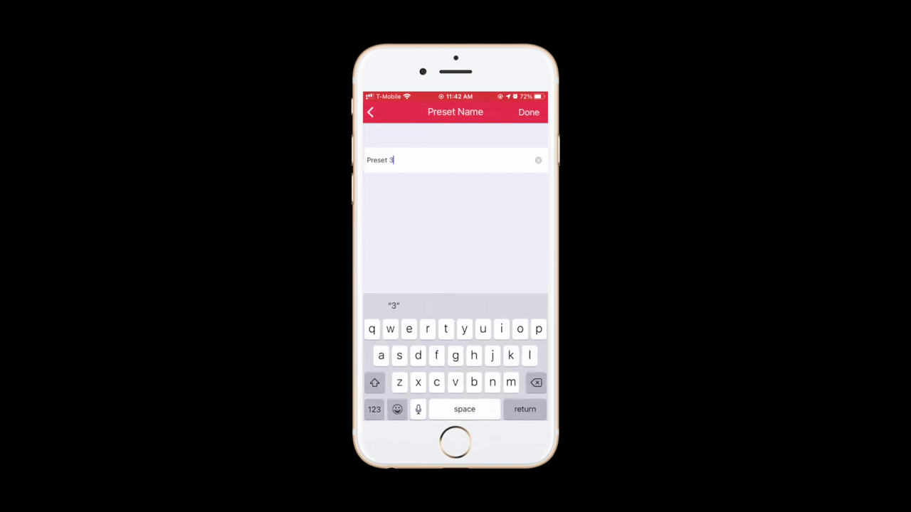
key(BackSpace)
key(BackSpace)
key(BackSpace)
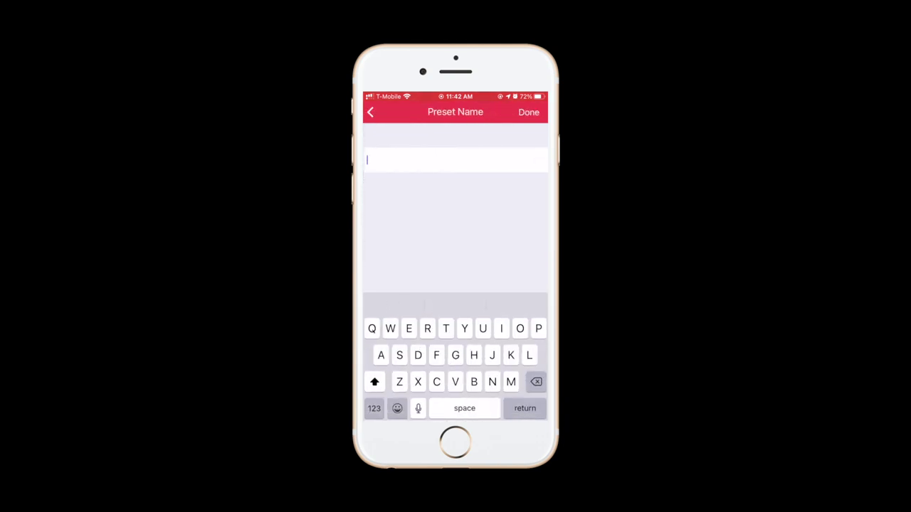
text(New )
text(Preset)
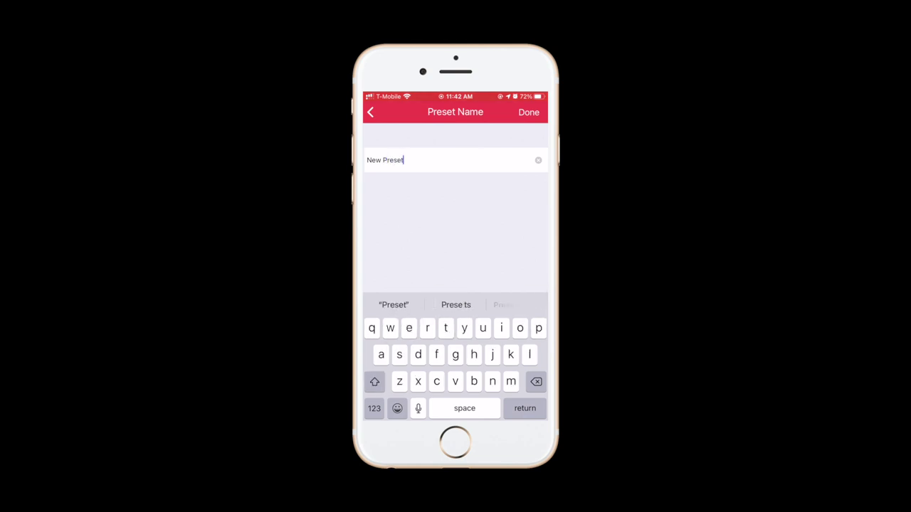
key(Return)
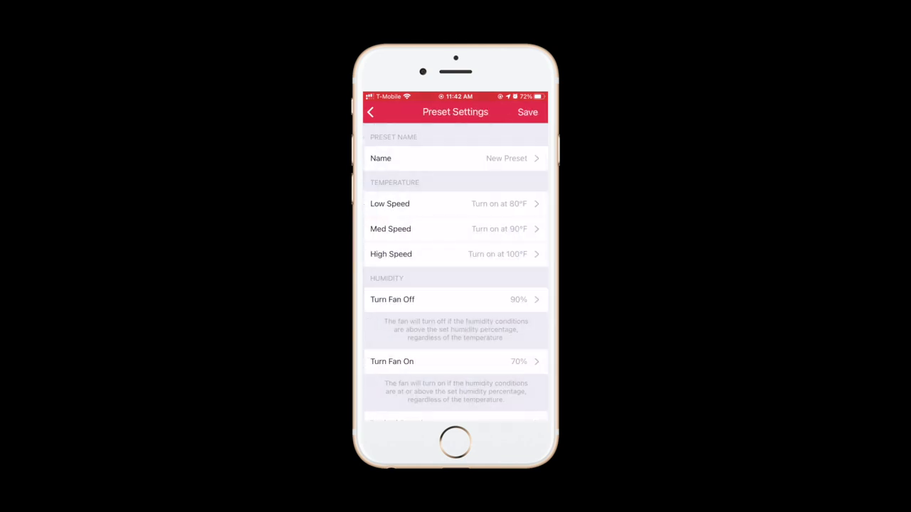
Step: Set the speed thresholds to Low 60°F, Medium OFF and High 80°F
click(456, 204)
scroll(457, 256, down, 4)
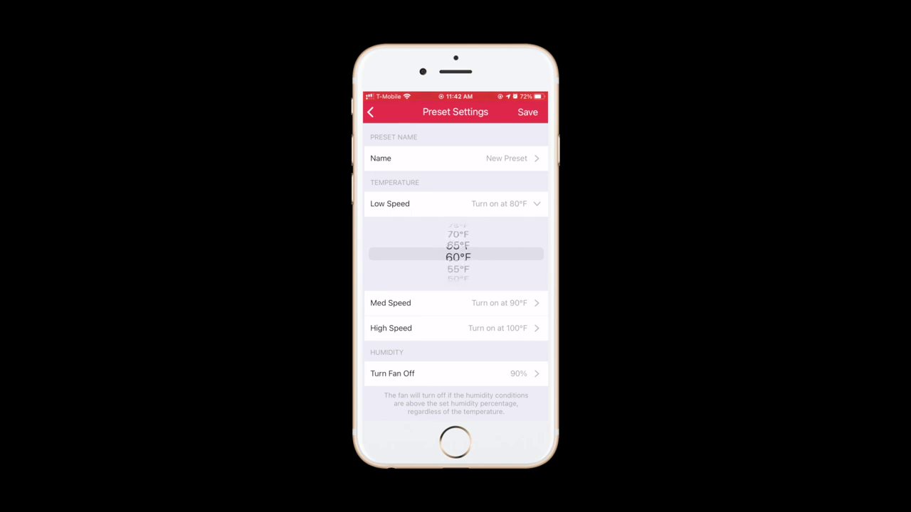
click(455, 203)
click(455, 228)
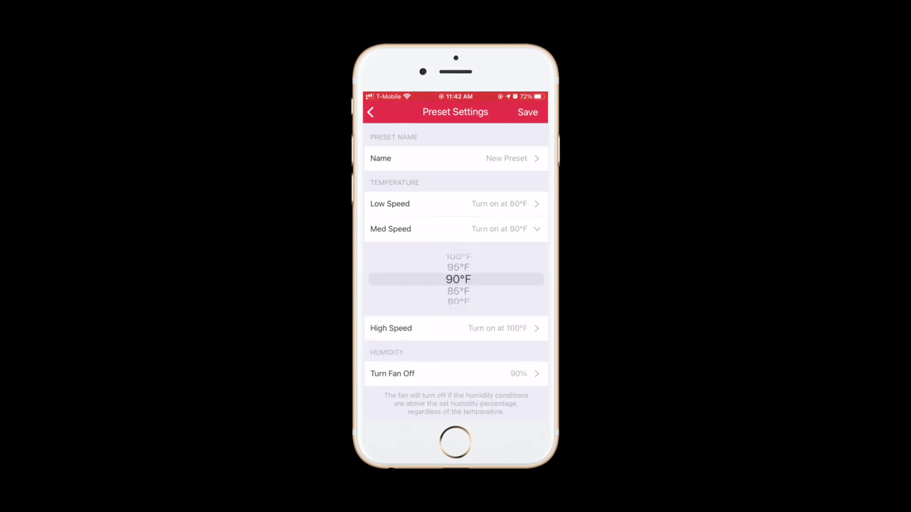
scroll(457, 279, up, 10)
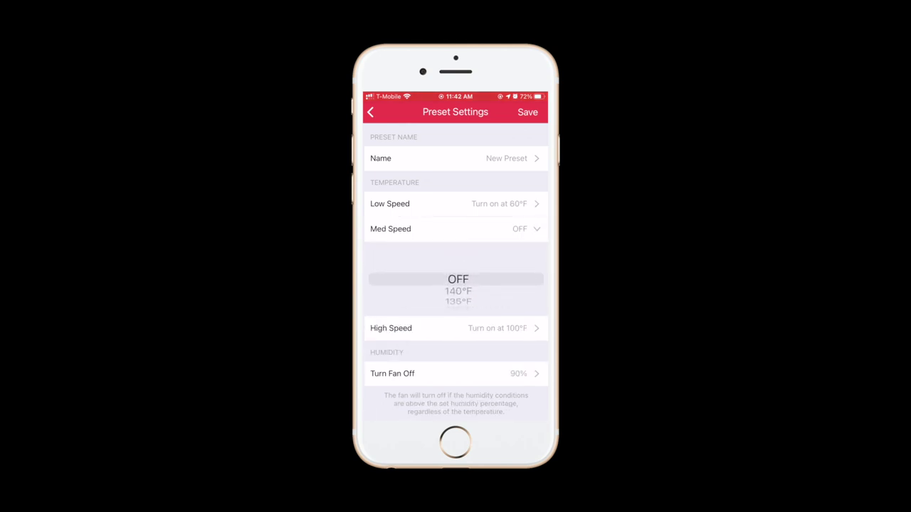
click(456, 229)
click(455, 254)
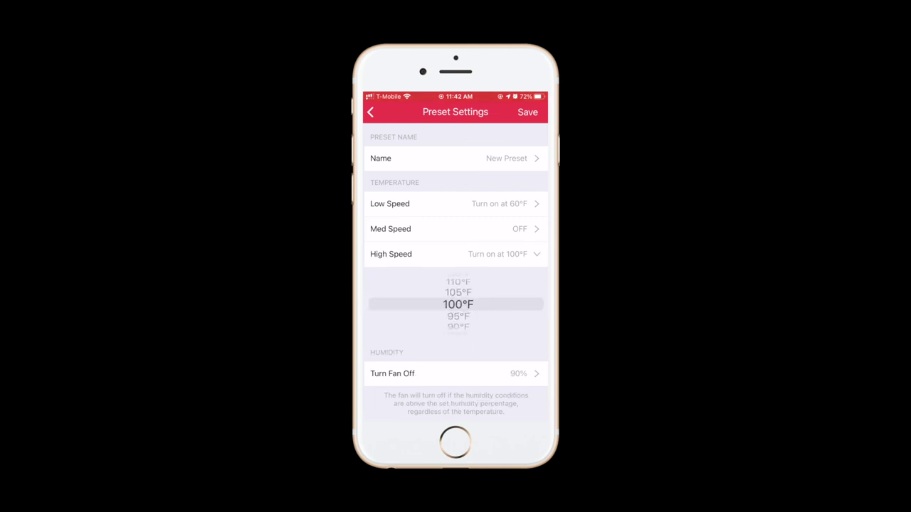
scroll(458, 305, down, 4)
click(455, 254)
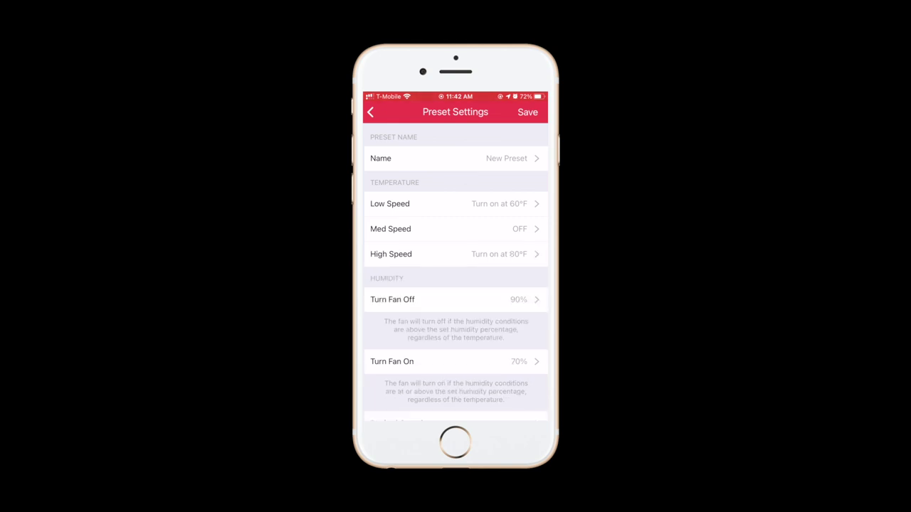
Step: Turn both humidity turn-off and turn-on triggers OFF, leaving Desired Speed at Low
scroll(455, 285, down, 2)
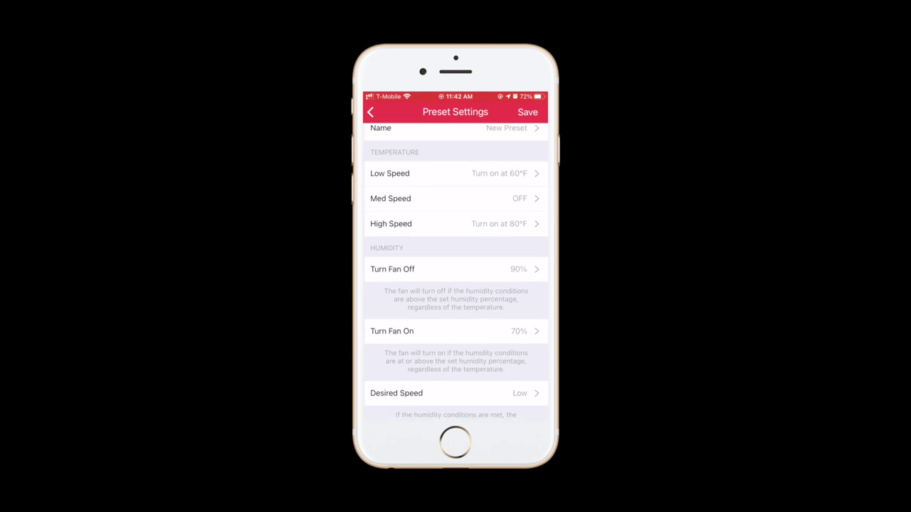
click(455, 269)
scroll(458, 327, up, 1)
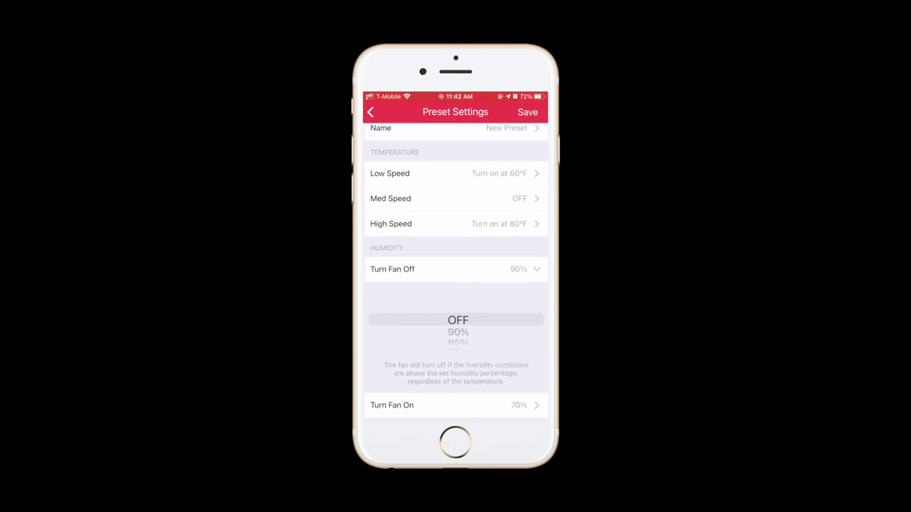
click(392, 269)
click(392, 331)
drag(457, 379, 457, 420)
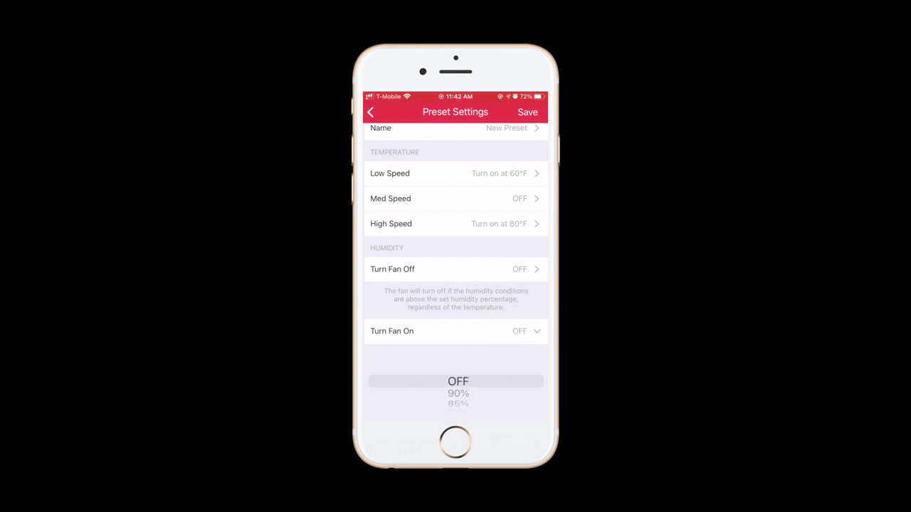
click(391, 331)
click(396, 393)
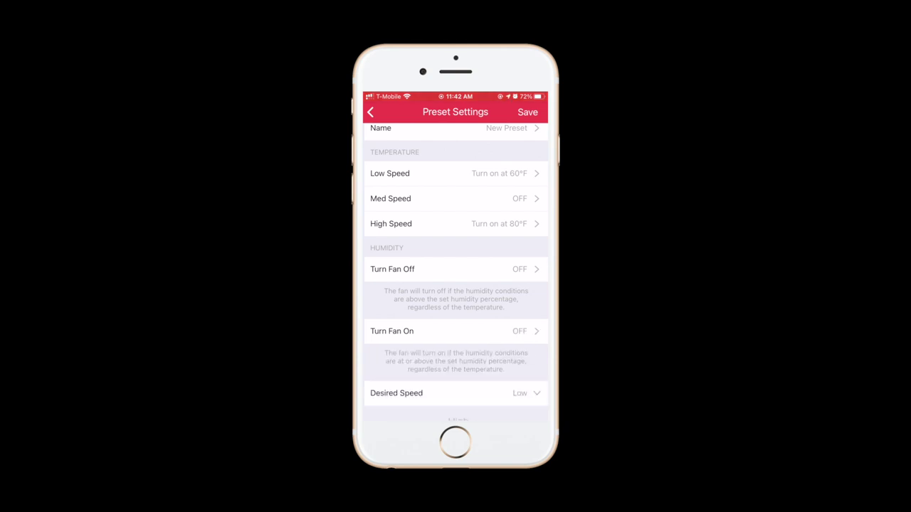
click(396, 393)
scroll(456, 271, up, 2)
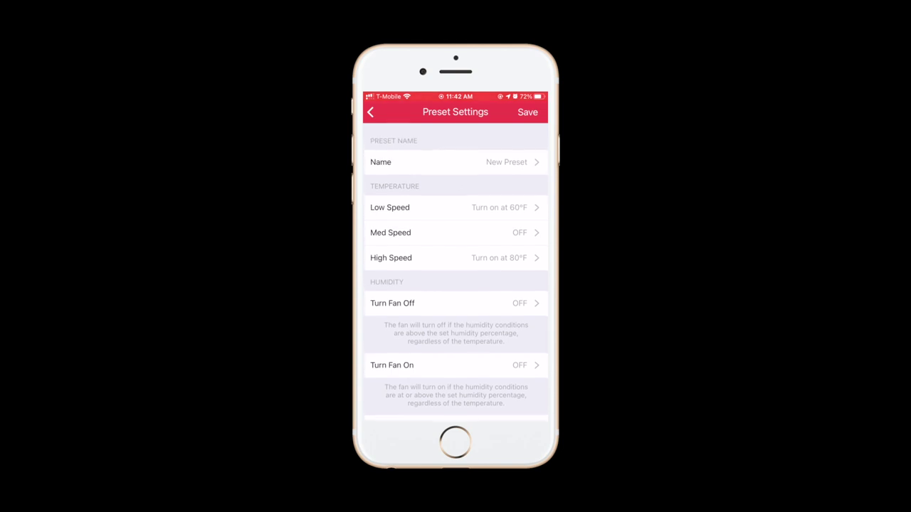
Step: Save New Preset and move it to the top of the preset list
click(527, 112)
click(528, 112)
drag(534, 209, 534, 158)
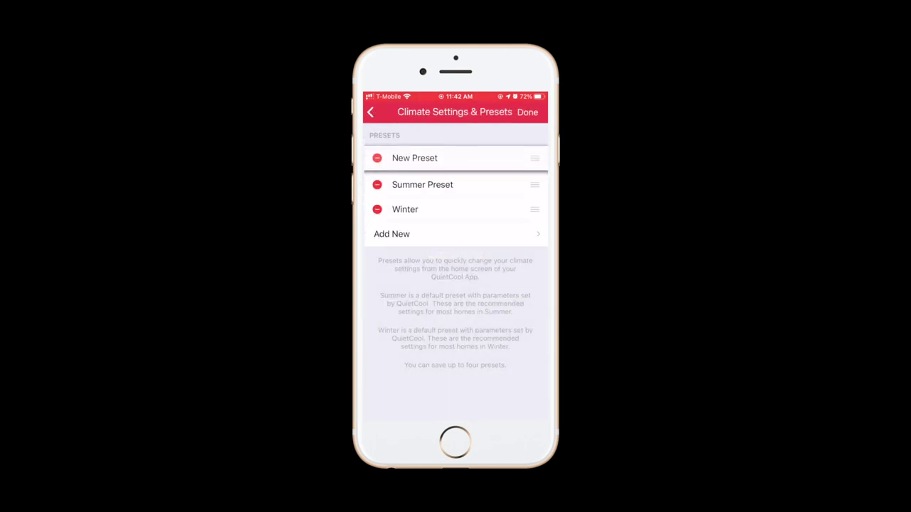
click(528, 112)
Step: Make New Preset the fan's active Smart Mode preset from the main screen
click(370, 112)
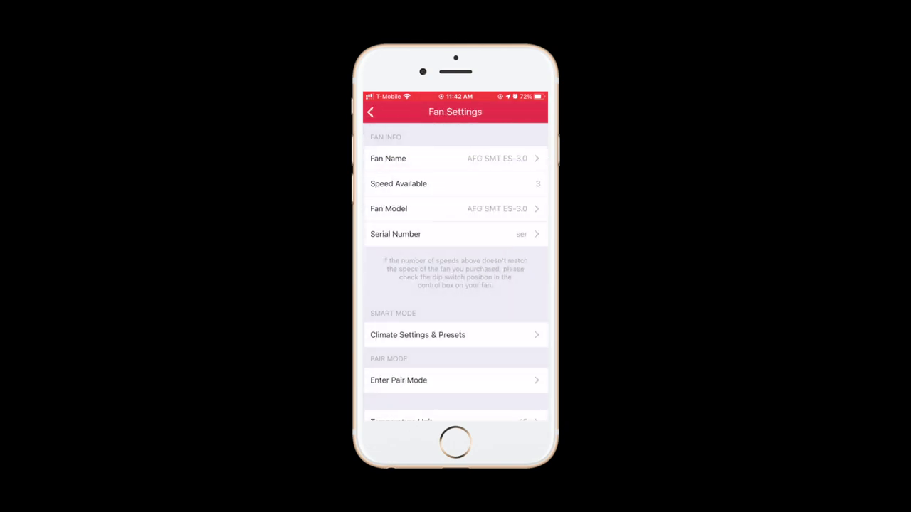
click(370, 112)
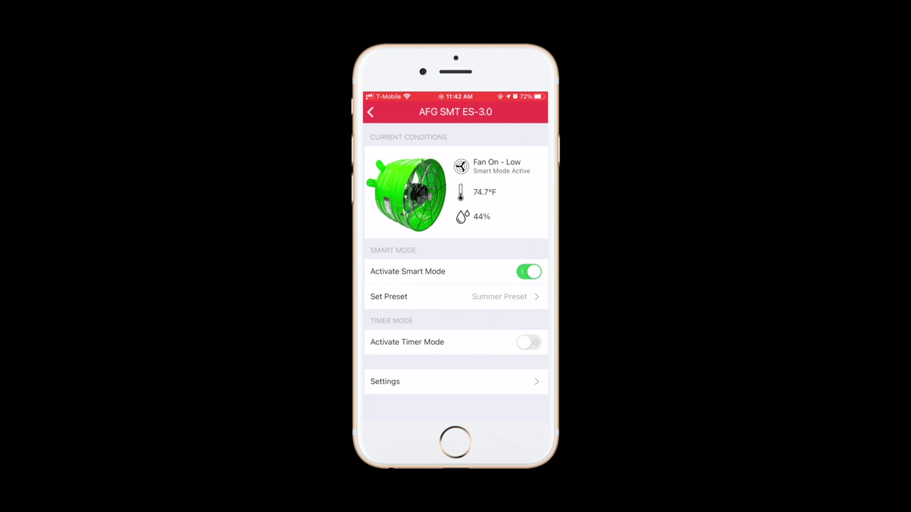
click(455, 296)
drag(458, 346, 458, 359)
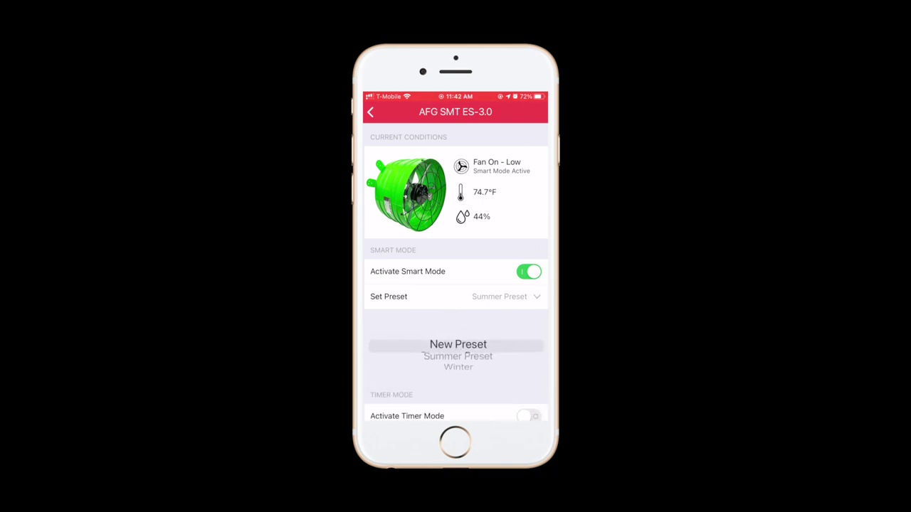
click(456, 296)
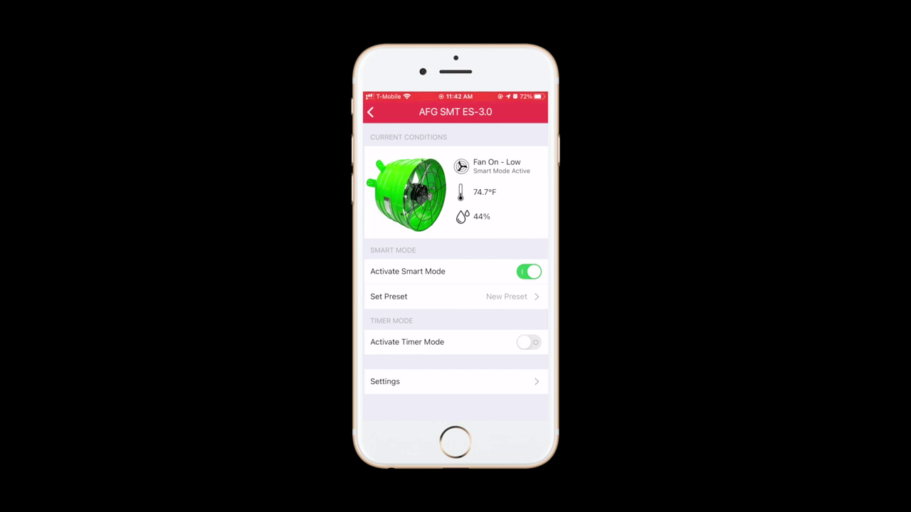
Step: Switch off Activate Smart Mode so the AFG SMT ES-3.0 fan turns off
click(528, 271)
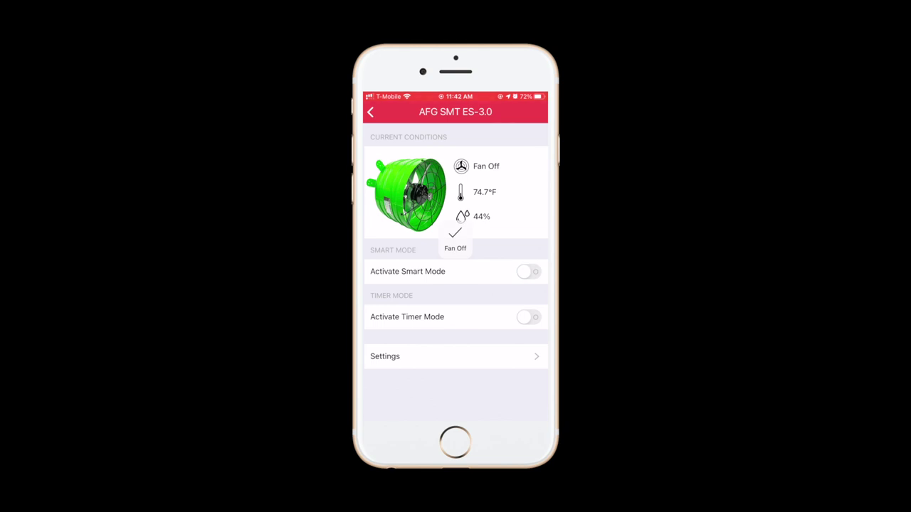